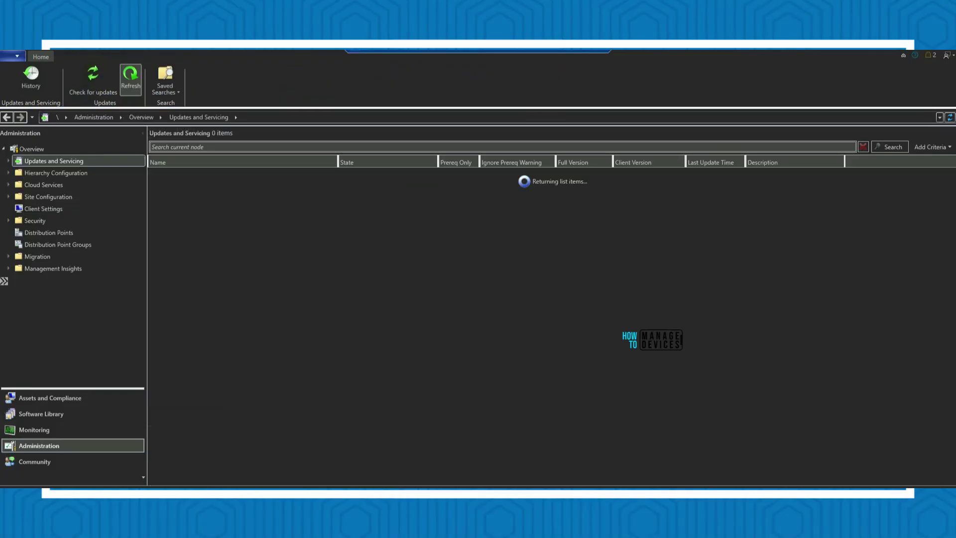
Step: Refresh the updates list and retry installing the Configuration Manager 2403 update
{"action": "left_click", "coordinate": [190, 195]}
{"action": "right_click", "coordinate": [219, 193]}
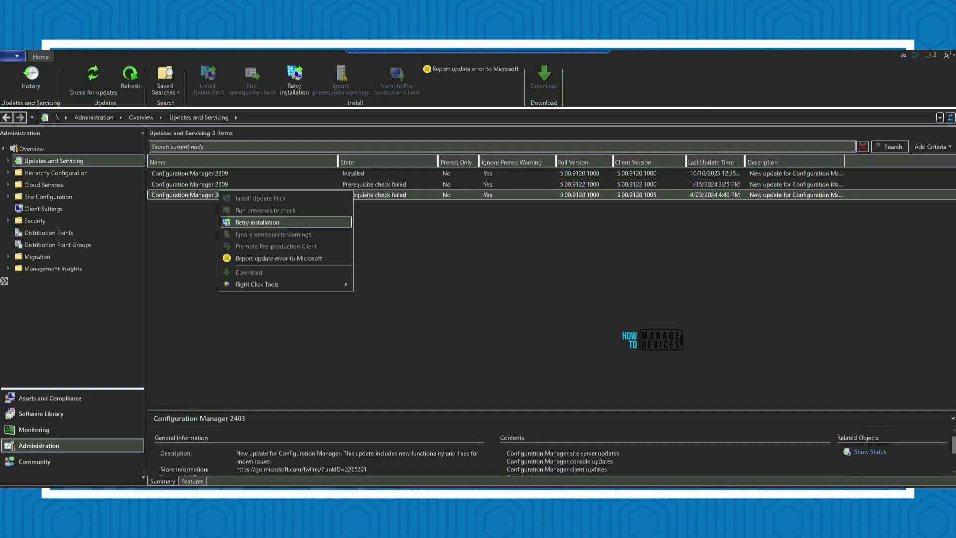
{"action": "left_click", "coordinate": [259, 221]}
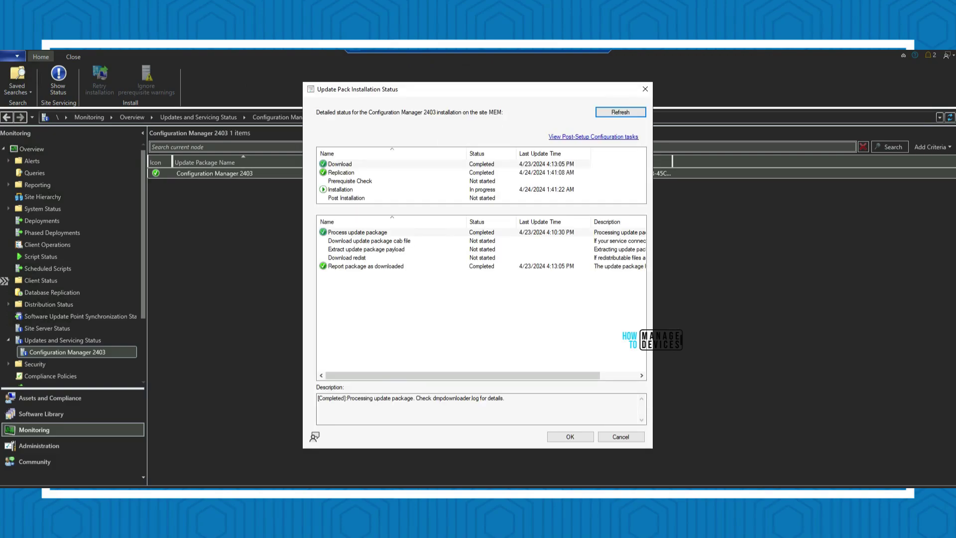
Step: Review the 2403 installation status stages and accept the new console version so it restarts
{"action": "left_click", "coordinate": [277, 174]}
{"action": "left_click", "coordinate": [286, 166]}
{"action": "left_click", "coordinate": [304, 225]}
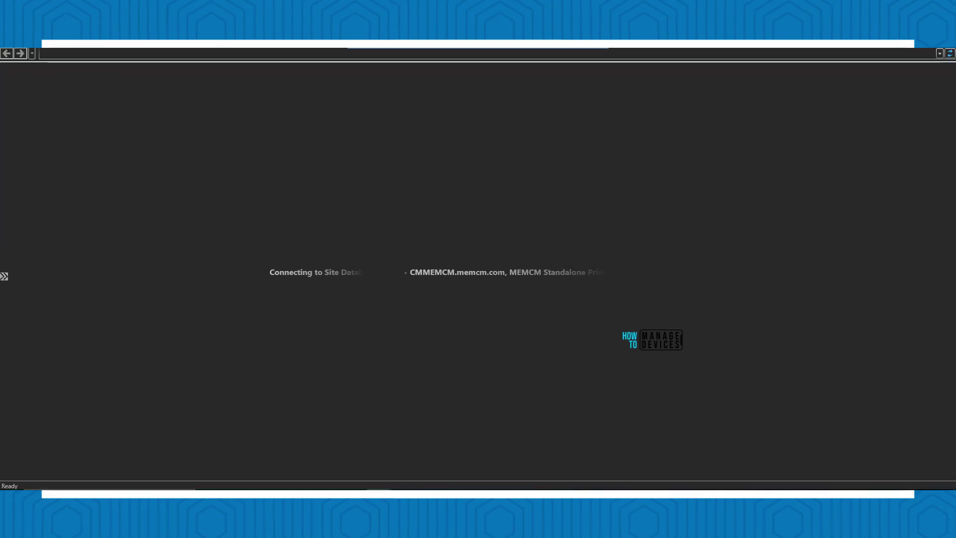
{"action": "key", "text": "Return"}
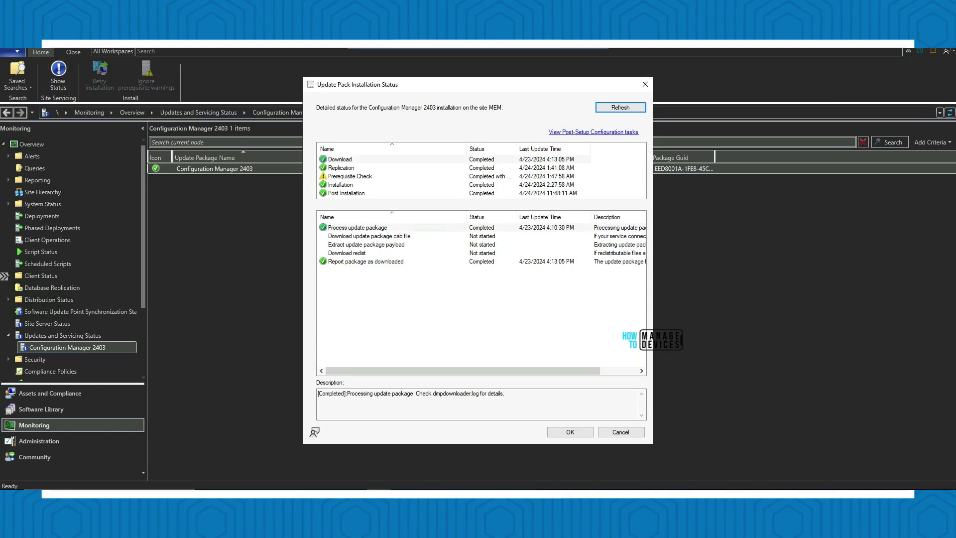
Step: Review the Post Installation and Installation sub-steps of the 2403 update, then close the status dialog
{"action": "left_click", "coordinate": [346, 193]}
{"action": "left_click", "coordinate": [340, 185]}
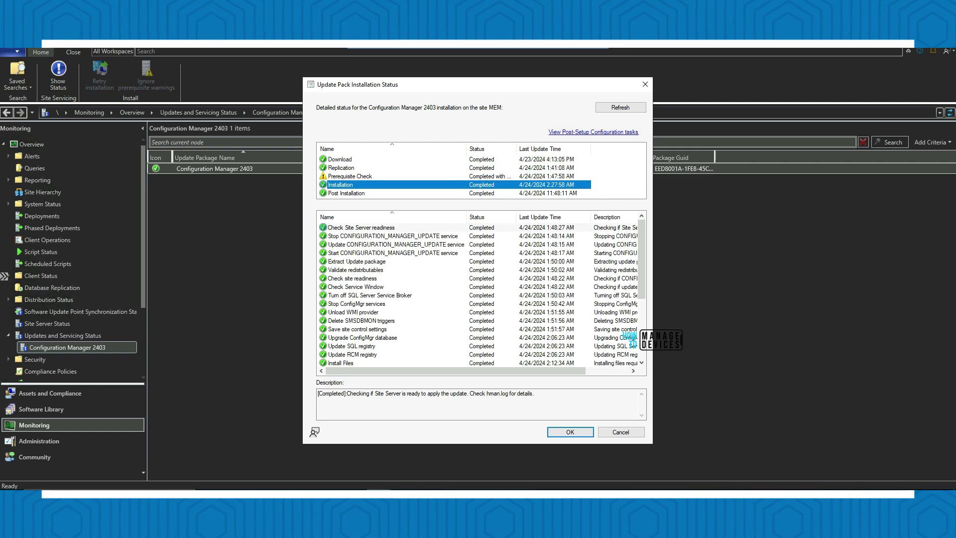
{"action": "scroll", "coordinate": [478, 294], "scroll_direction": "down", "scroll_amount": 4}
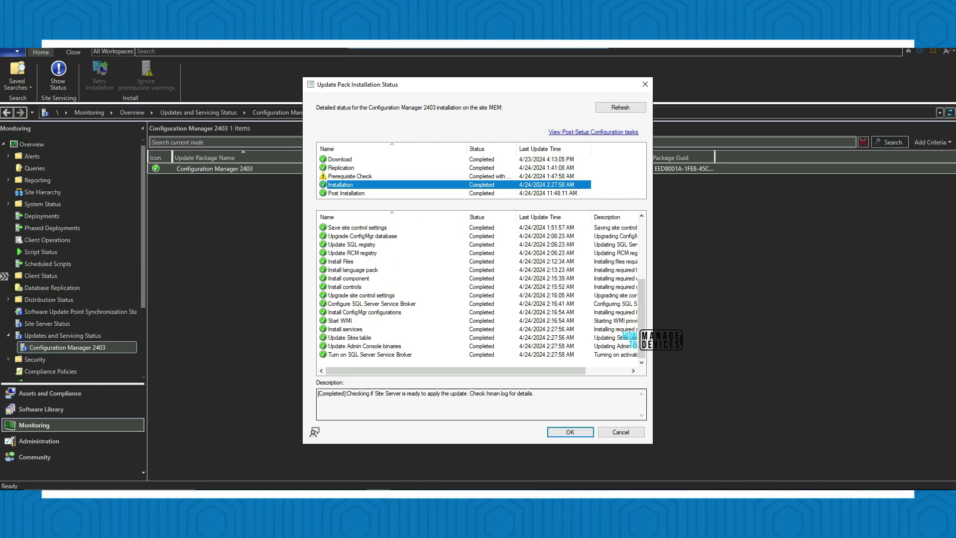
{"action": "key", "text": "Return"}
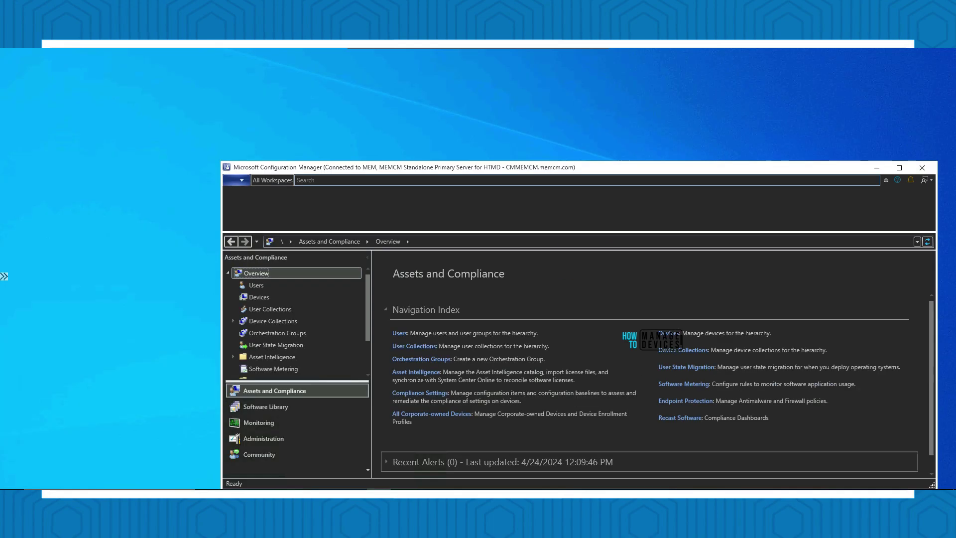
Step: Enter 'Global Search' in the All Workspaces search box
{"action": "type", "text": "Globa"}
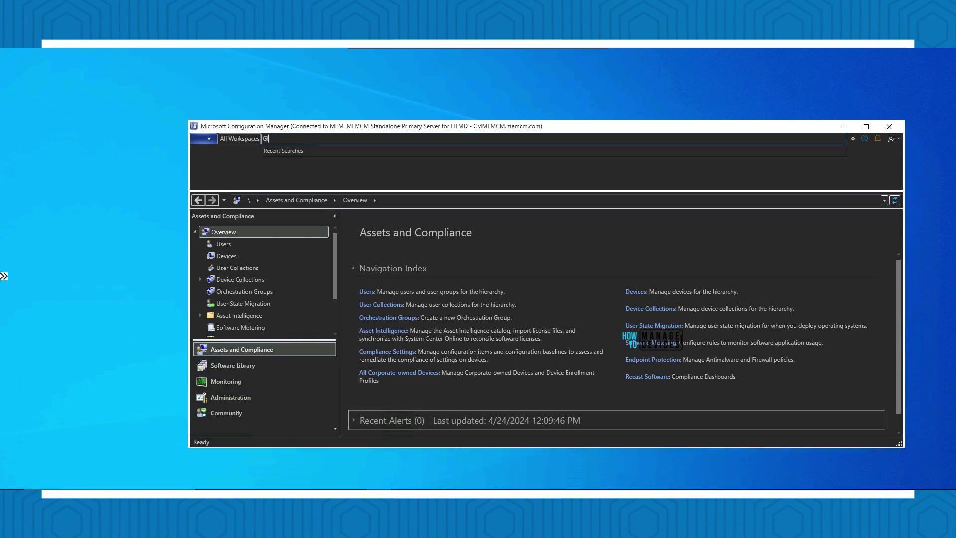
{"action": "type", "text": "l Search"}
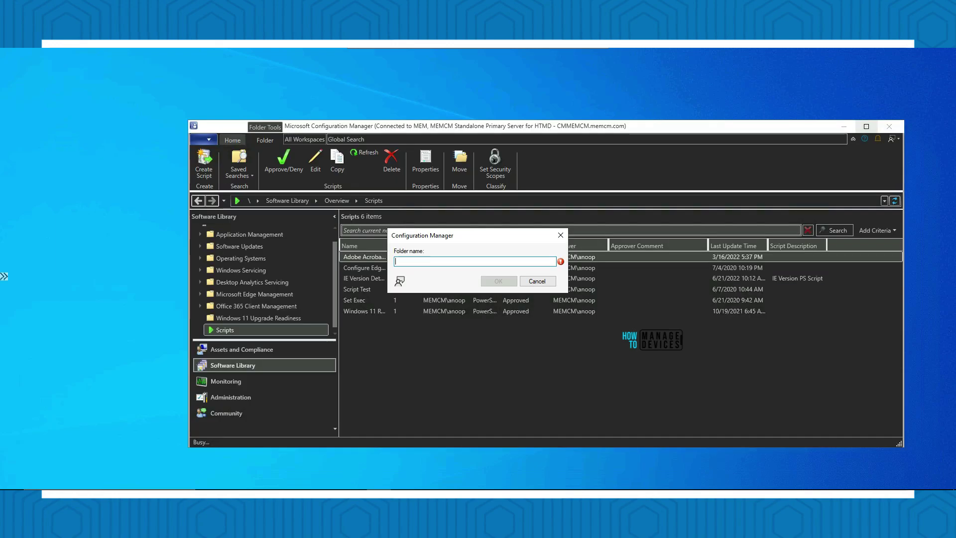
Step: Create the 'HTMD Script 1' folder under Scripts and open it
{"action": "type", "text": "HTMD"}
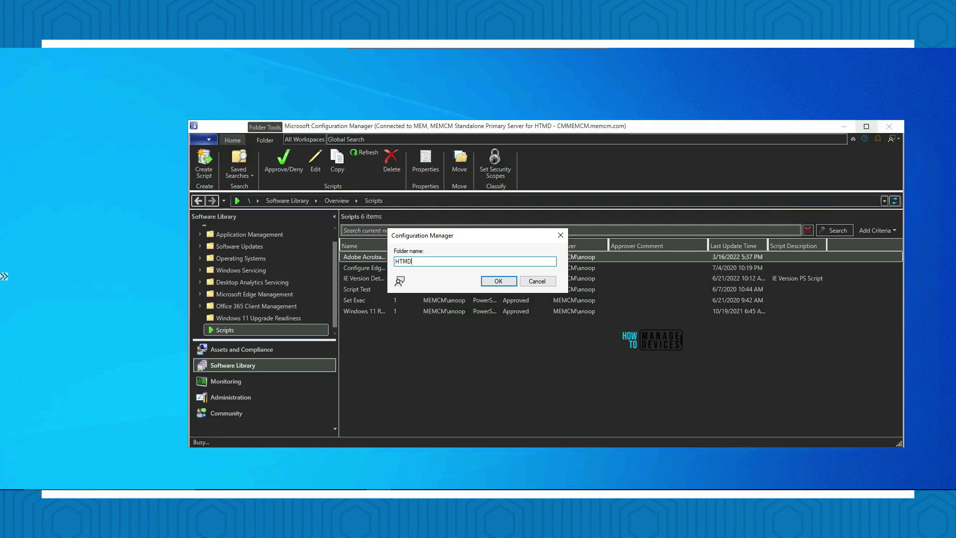
{"action": "type", "text": " Script "}
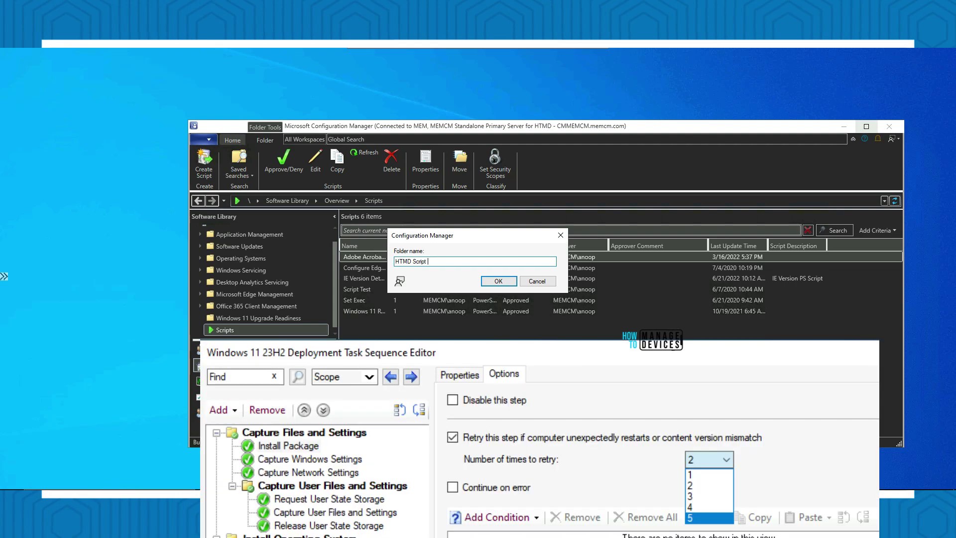
{"action": "type", "text": "1"}
{"action": "key", "text": "Return"}
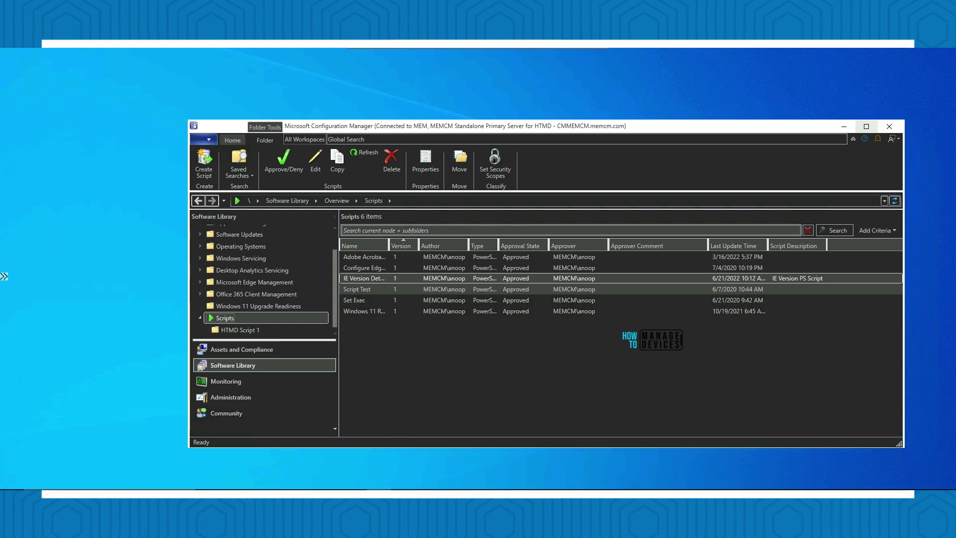
{"action": "left_click", "coordinate": [263, 330]}
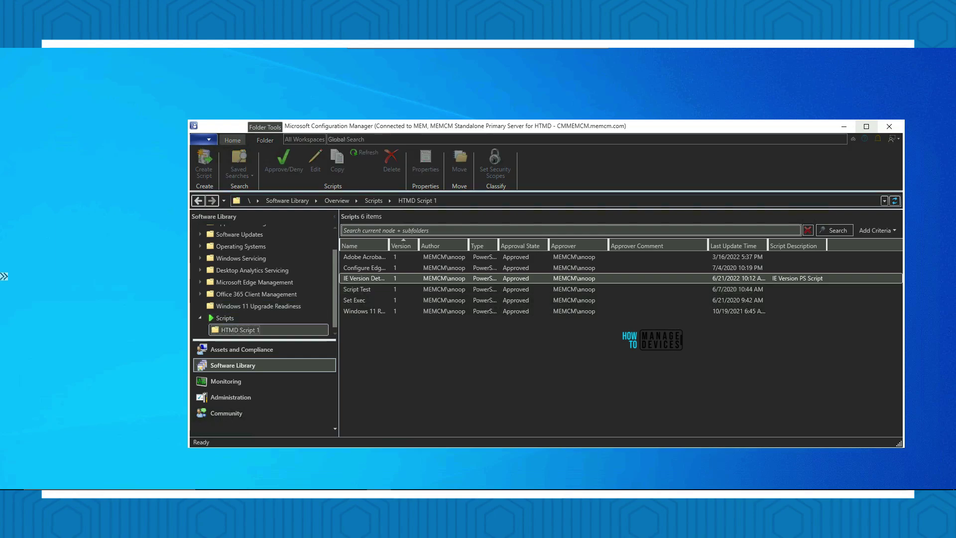
{"action": "right_click", "coordinate": [264, 331]}
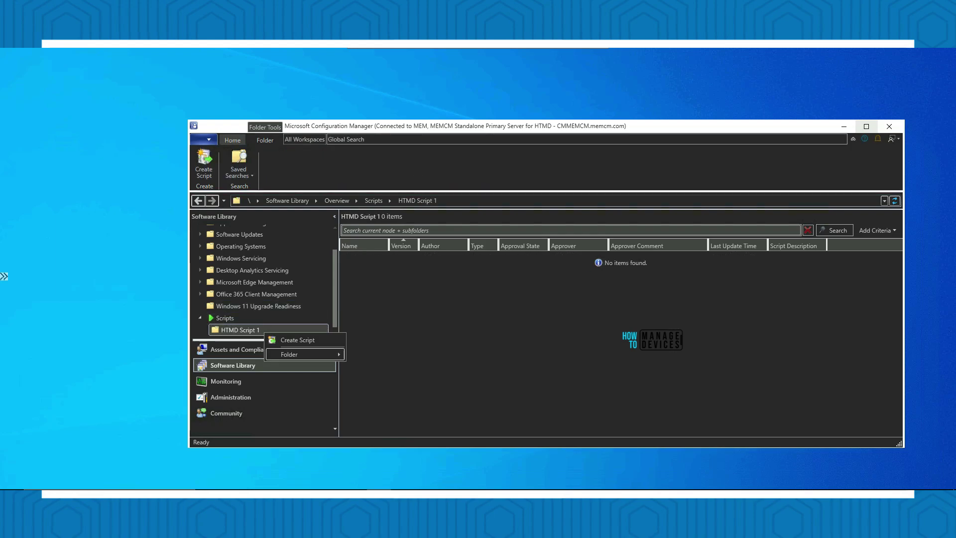
Step: Open the Properties of the secondary site's Management point role
{"action": "mouse_move", "coordinate": [289, 354]}
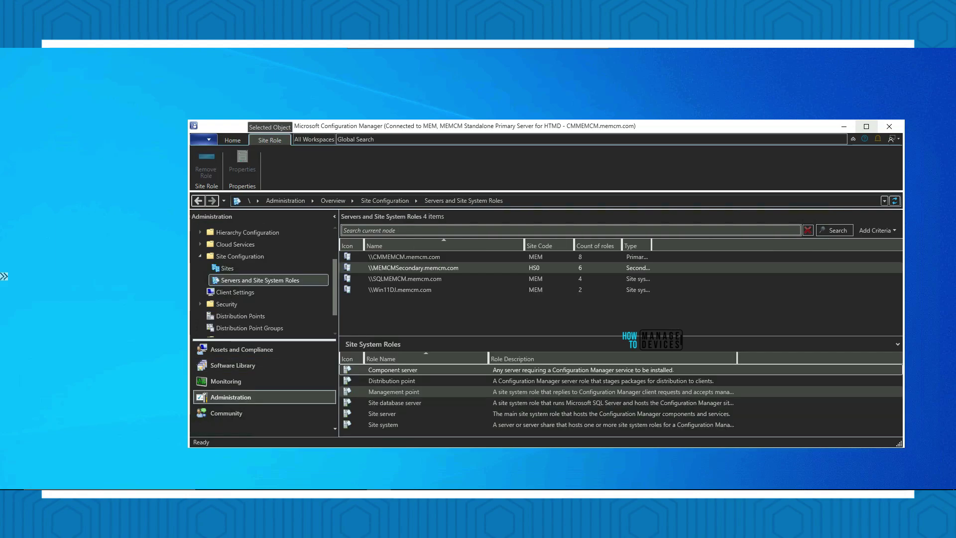
{"action": "right_click", "coordinate": [404, 392]}
{"action": "left_click", "coordinate": [436, 415]}
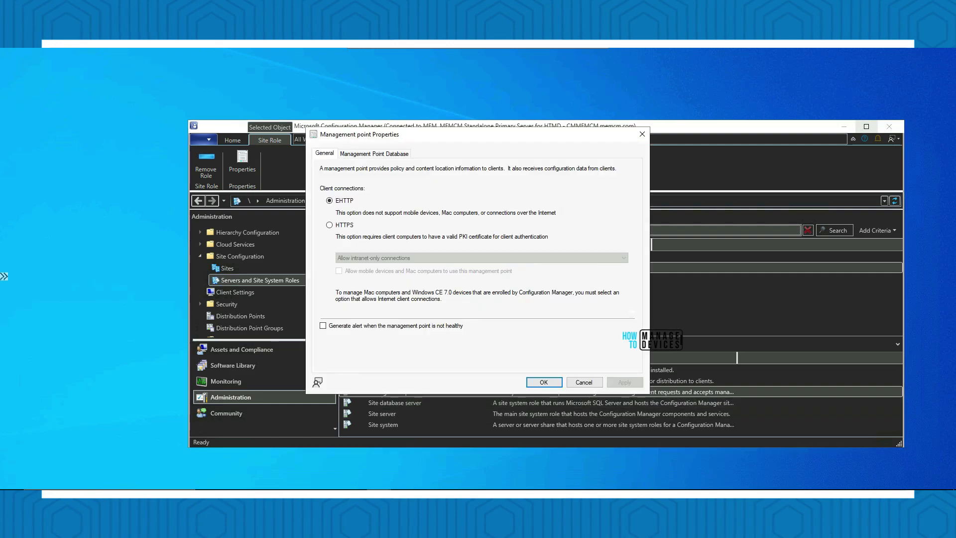
Step: Drag the Management point Properties aside and list the steps available to add to Windows 11 23H2 Deployment
{"action": "left_click_drag", "start_coordinate": [449, 134], "coordinate": [555, 169]}
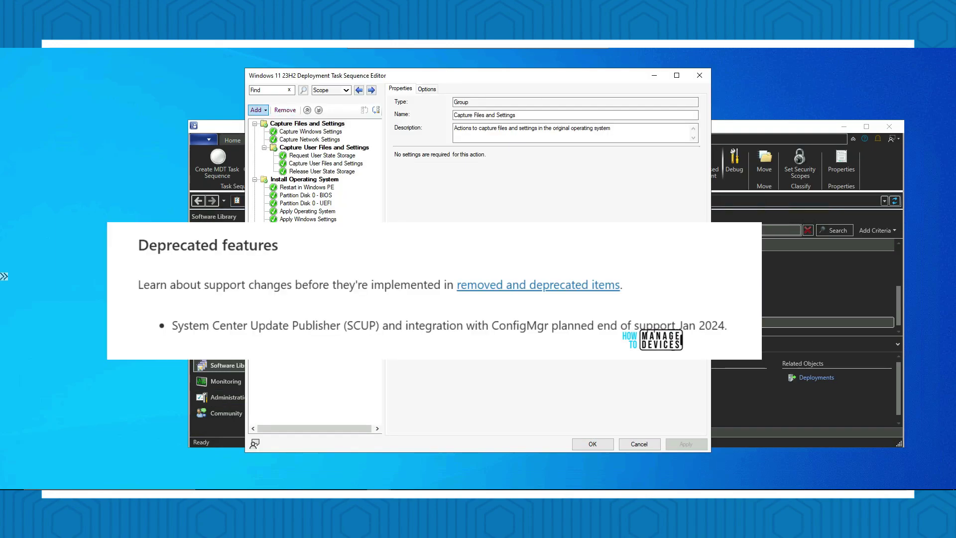
{"action": "left_click", "coordinate": [258, 110]}
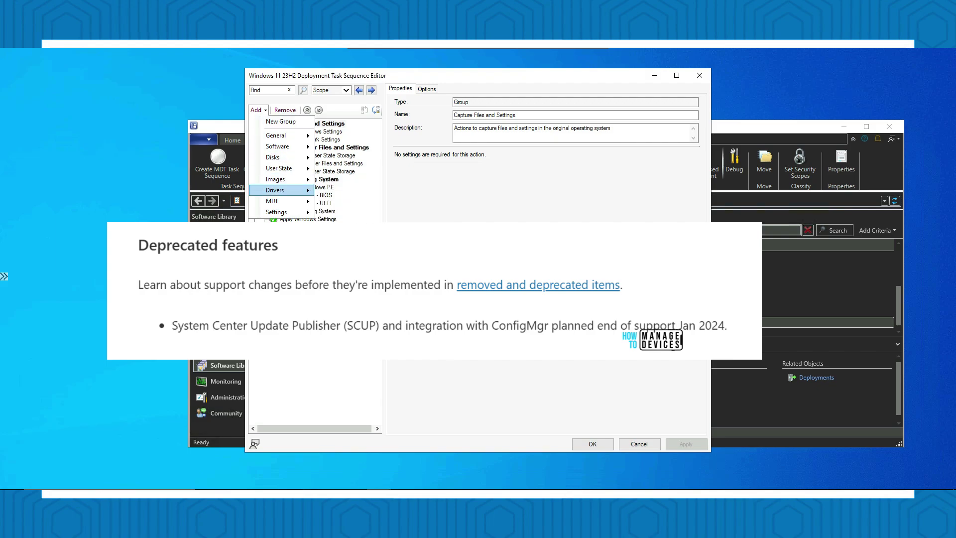
Step: Check the step's retry count, then select '(arm64)' in the Boot image (arm64) name
{"action": "mouse_move", "coordinate": [282, 147]}
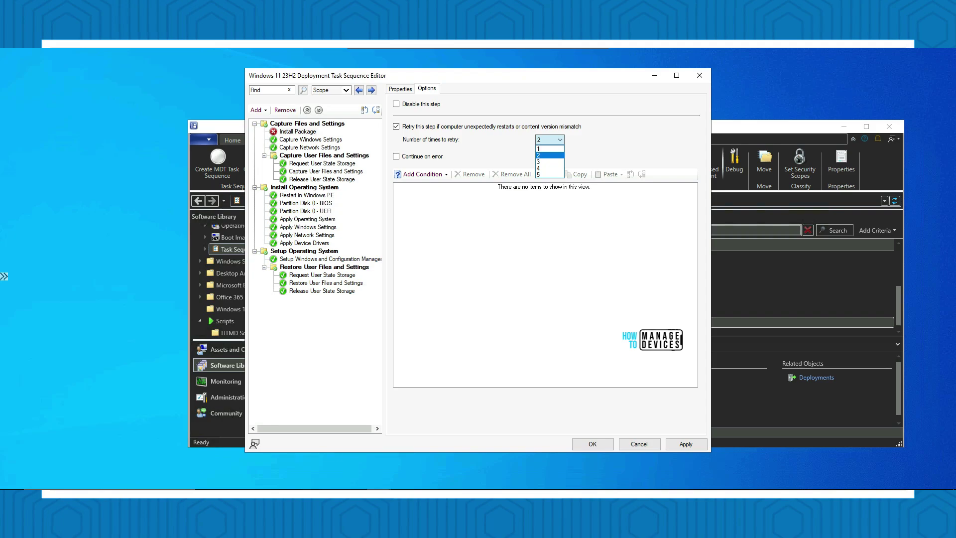
{"action": "key", "text": "ctrl+Tab"}
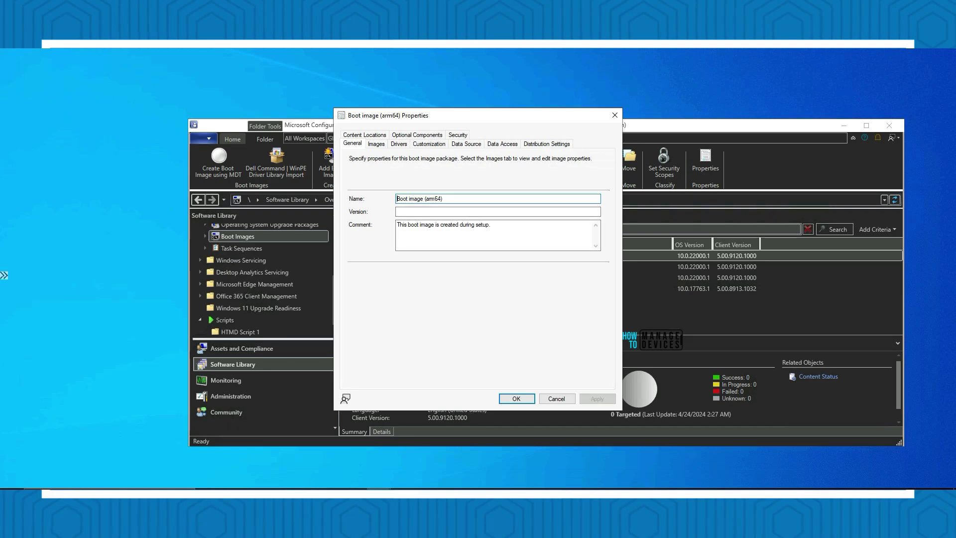
{"action": "key", "text": "End"}
{"action": "key", "text": "shift+Left"}
{"action": "key", "text": "shift+Left"}
{"action": "key", "text": "shift+Left"}
{"action": "key", "text": "shift+Left"}
{"action": "key", "text": "shift+Left"}
{"action": "key", "text": "shift+Left"}
{"action": "key", "text": "shift+Left"}
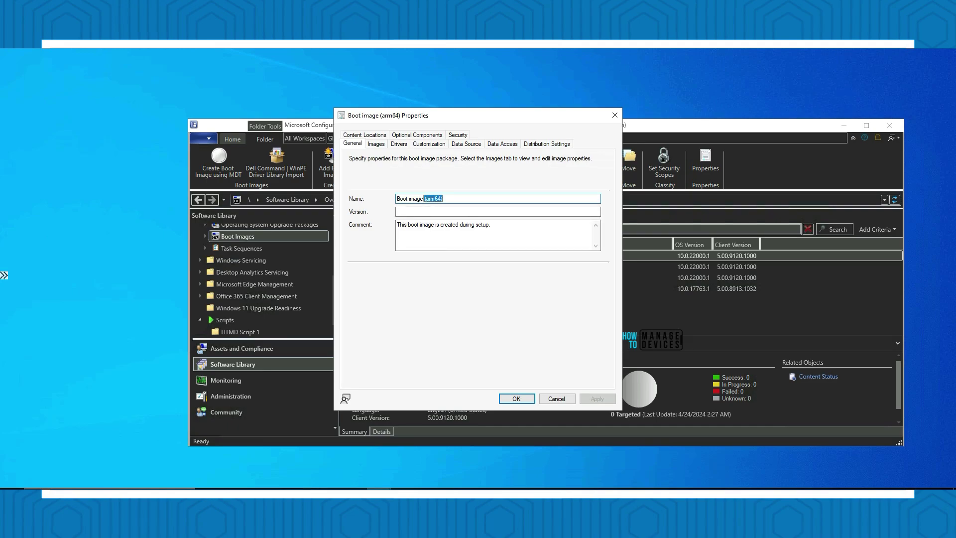